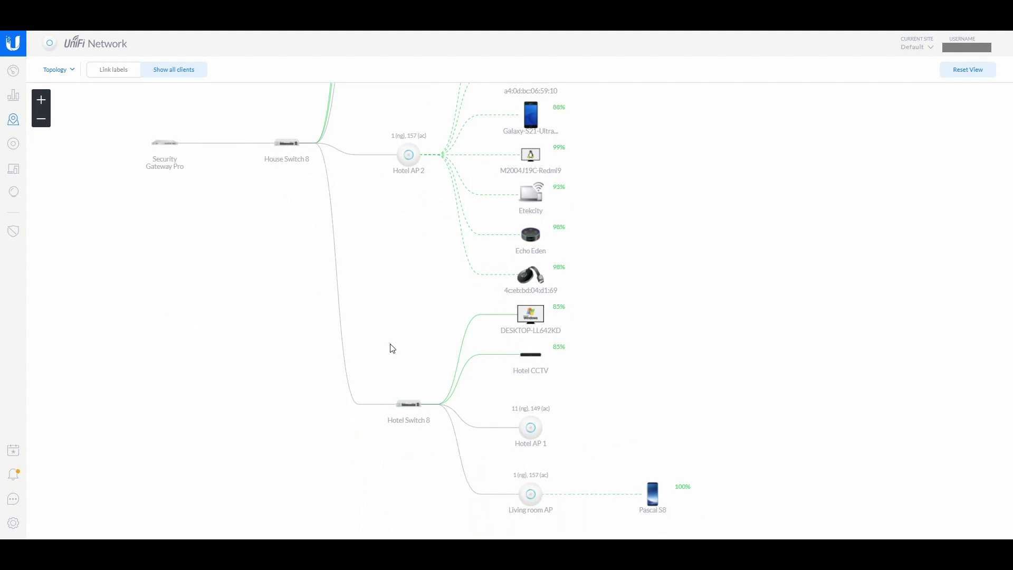
# Step: Examine the topology of gateway, switches, access points and clients, and view the list of network devices
pyautogui.moveTo(389, 324); pyautogui.dragTo(402, 341)
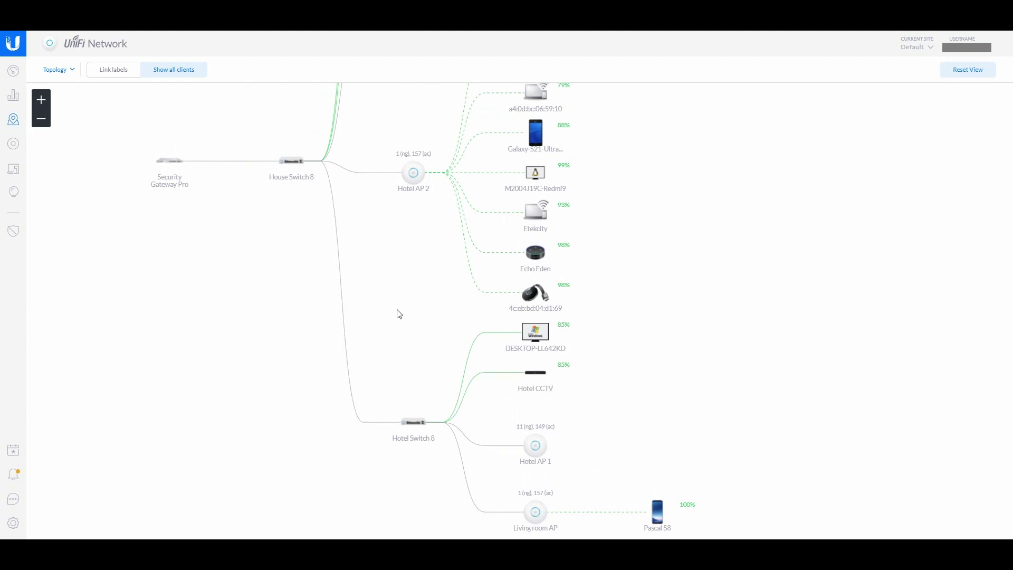
pyautogui.moveTo(396, 307); pyautogui.dragTo(421, 416)
pyautogui.moveTo(396, 333); pyautogui.dragTo(344, 151)
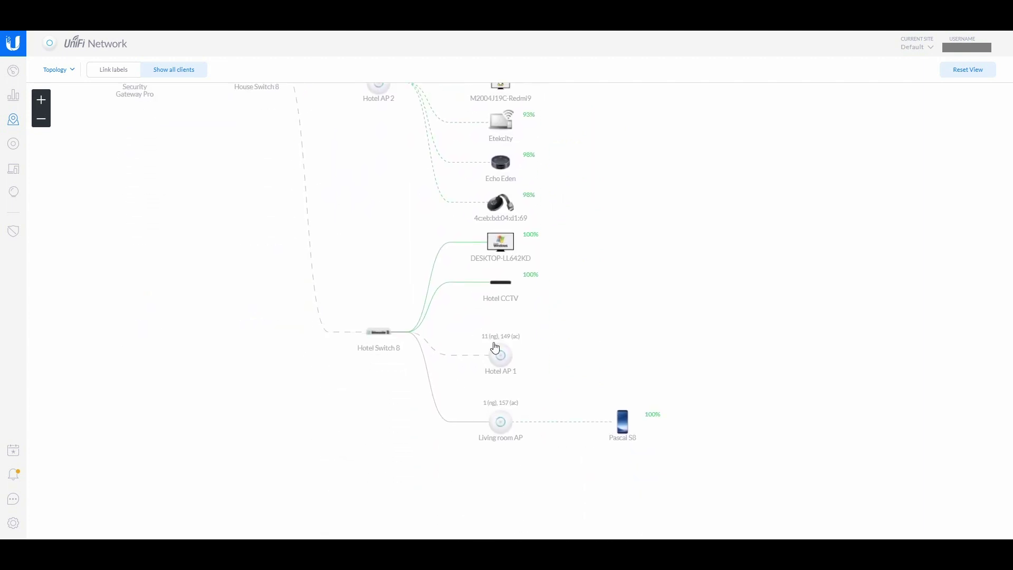
pyautogui.moveTo(375, 182); pyautogui.dragTo(421, 490)
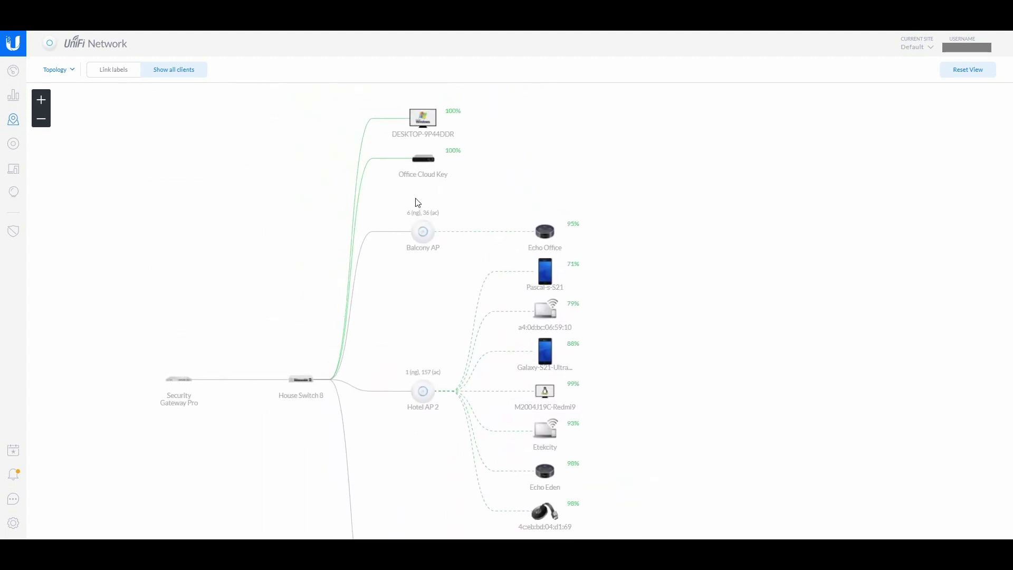
pyautogui.moveTo(410, 350); pyautogui.dragTo(398, 211)
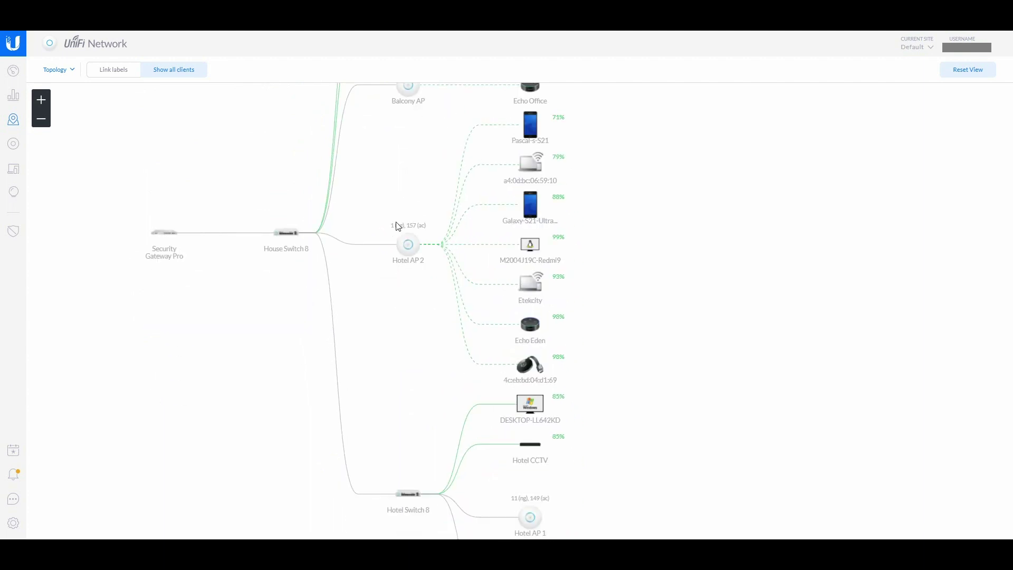
pyautogui.moveTo(394, 299); pyautogui.dragTo(393, 400)
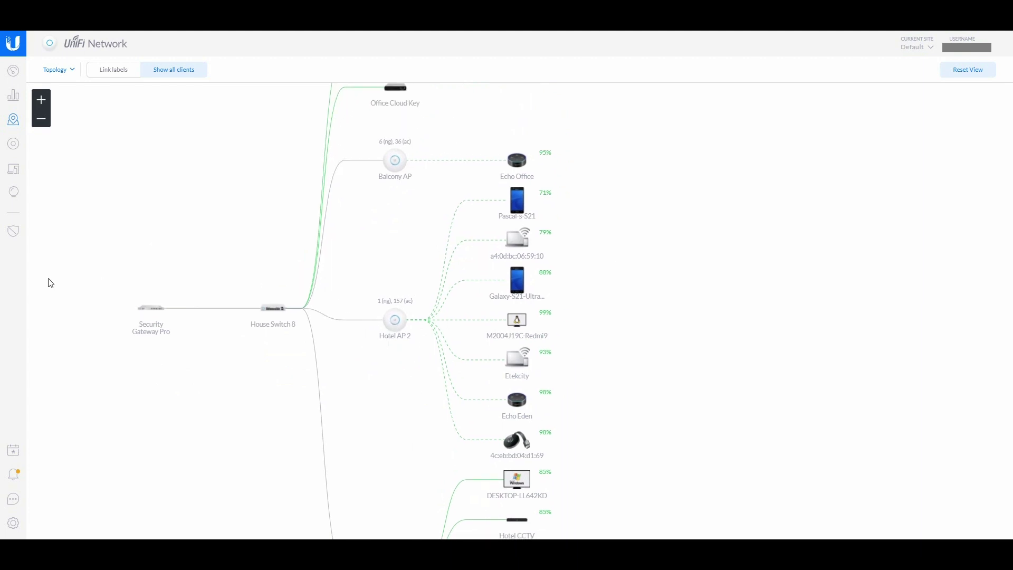
pyautogui.click(14, 149)
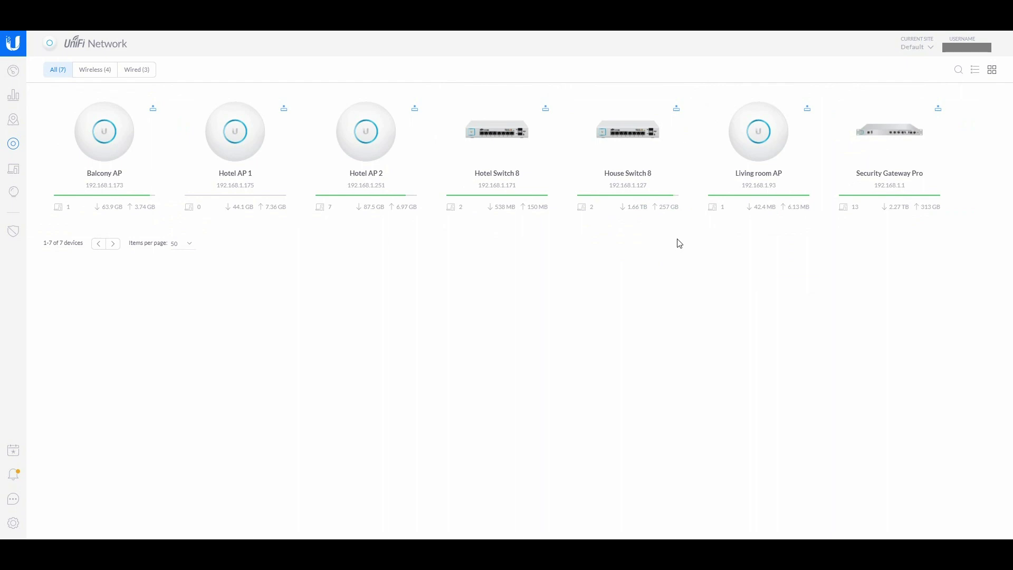
# Step: Review the Guest Control settings, covering guest policies, portal customization and hotspot authorization
pyautogui.click(12, 521)
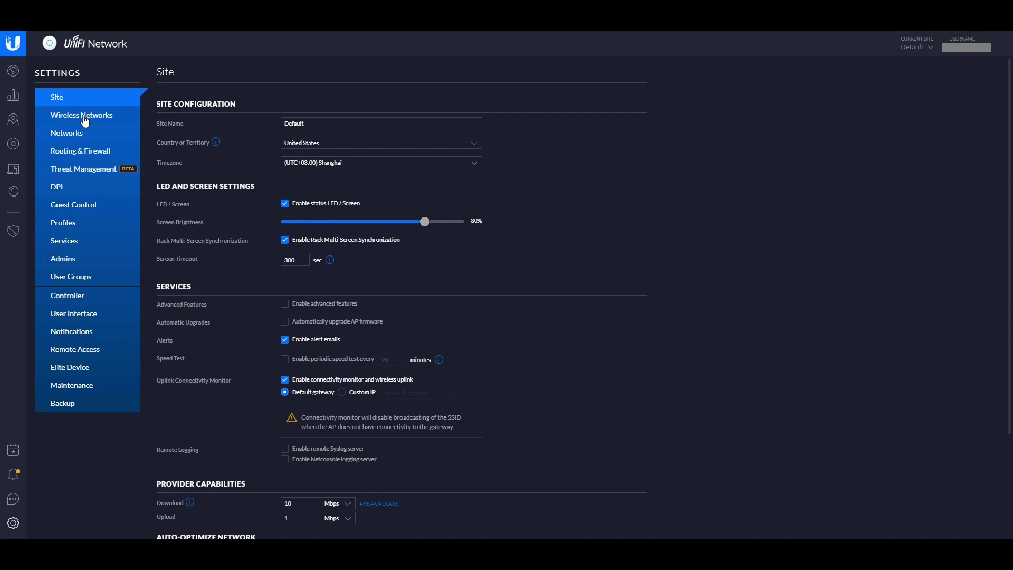
pyautogui.click(79, 206)
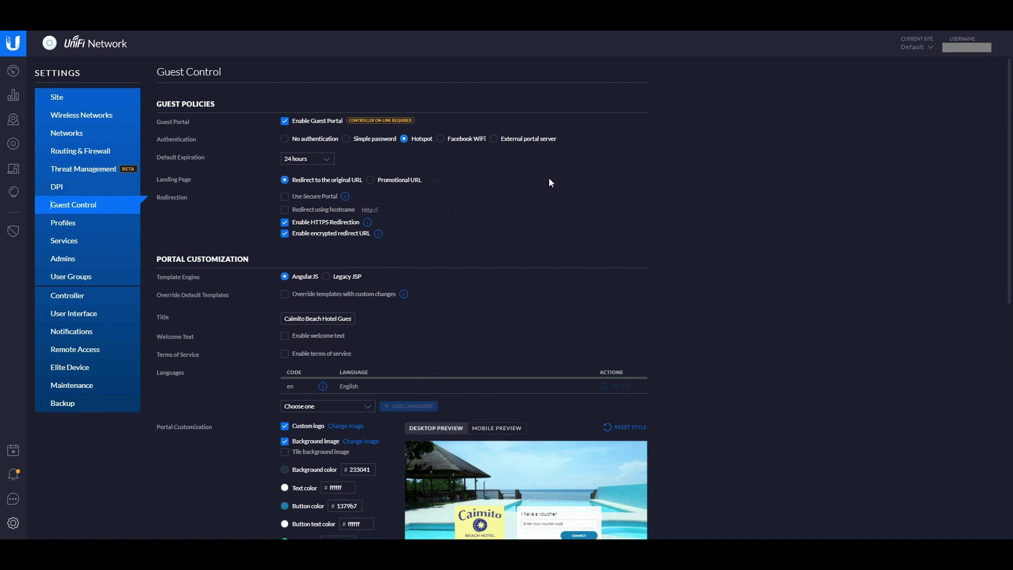
pyautogui.scroll(-2, 576, 251)
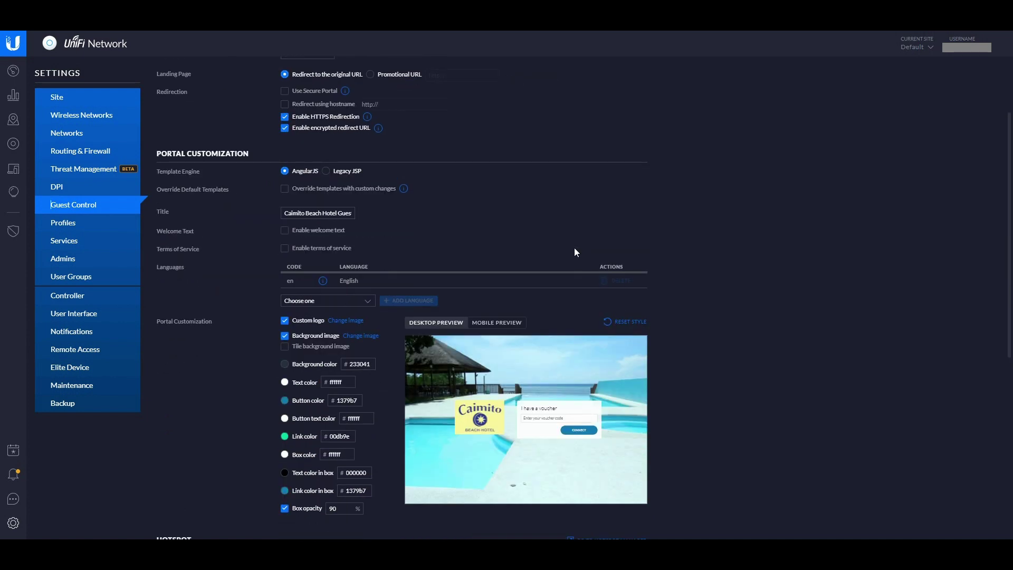
pyautogui.scroll(-1, 571, 248)
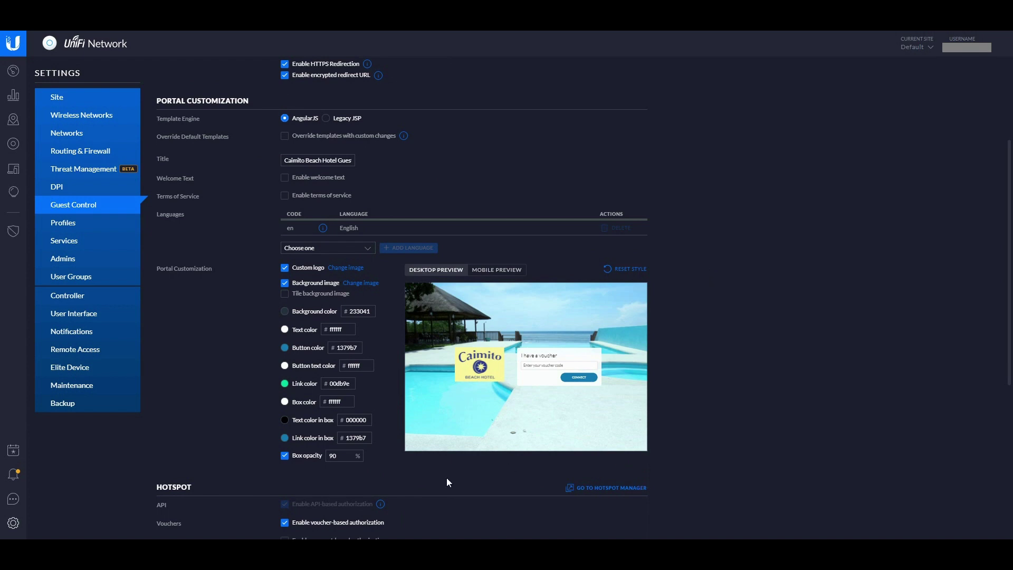
pyautogui.scroll(-3, 705, 402)
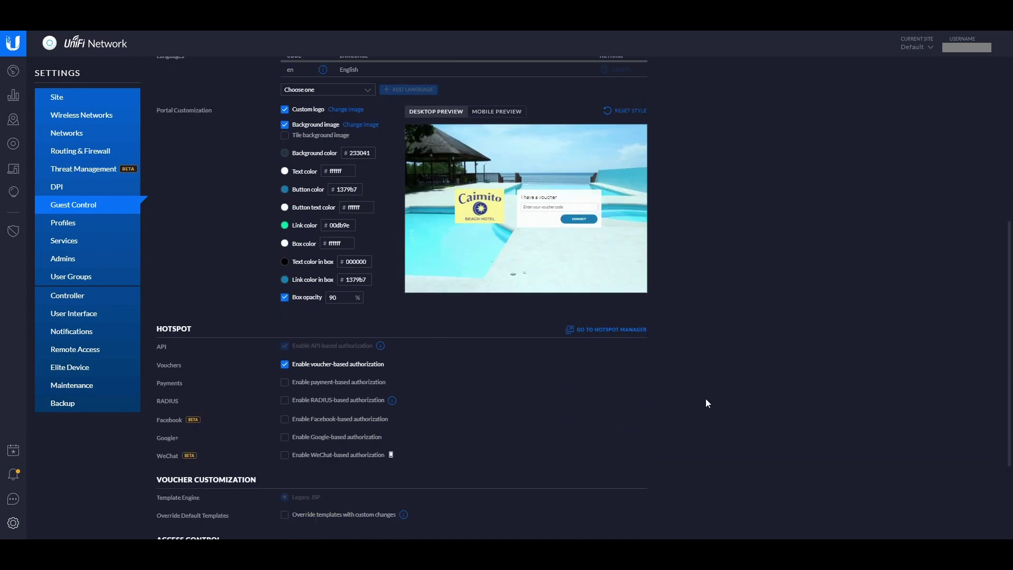
pyautogui.scroll(3, 707, 403)
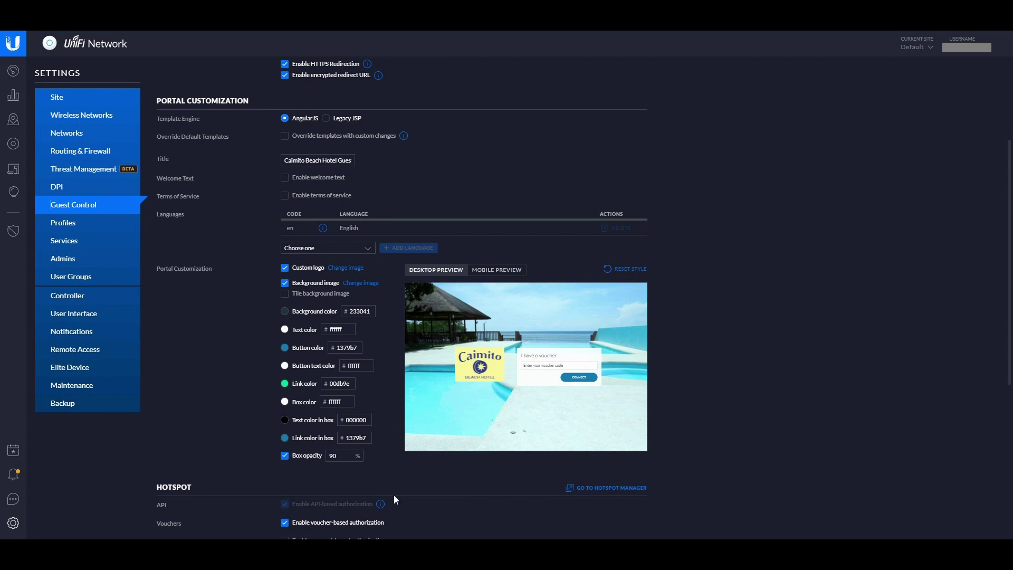
# Step: Open the voucher list in the Hotspot Manager and look over the batches available for printing
pyautogui.click(602, 488)
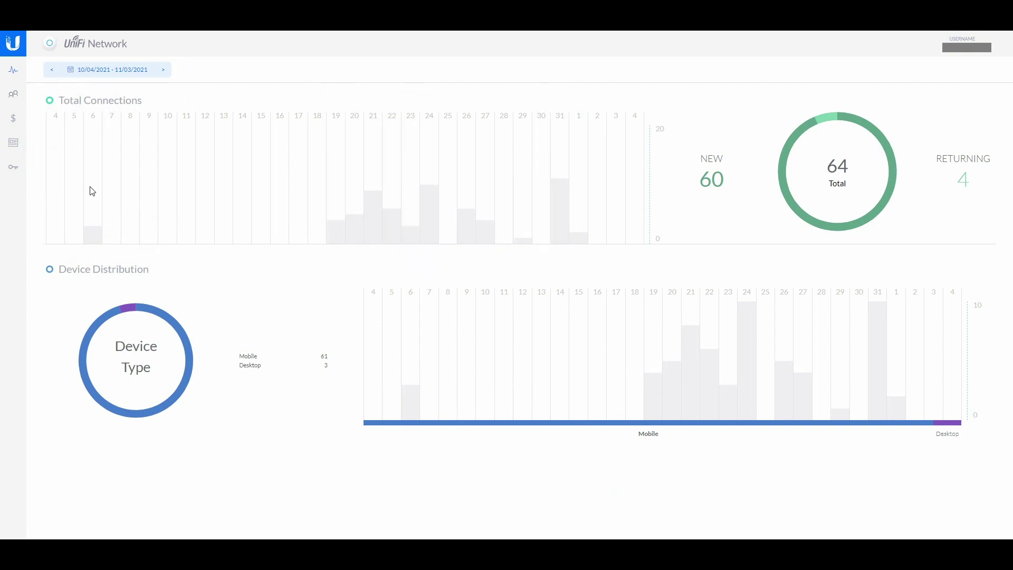
pyautogui.click(12, 74)
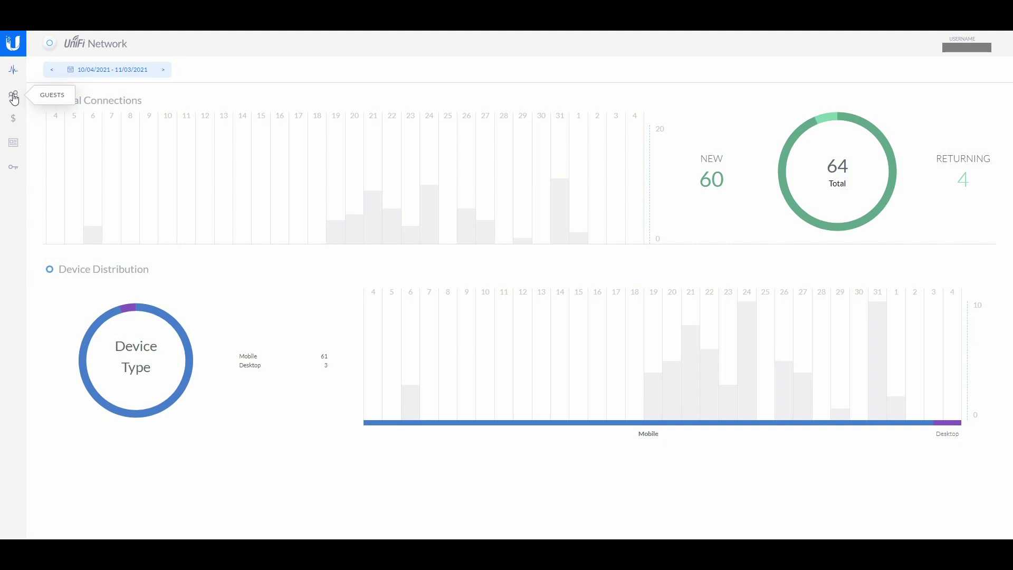
pyautogui.click(13, 150)
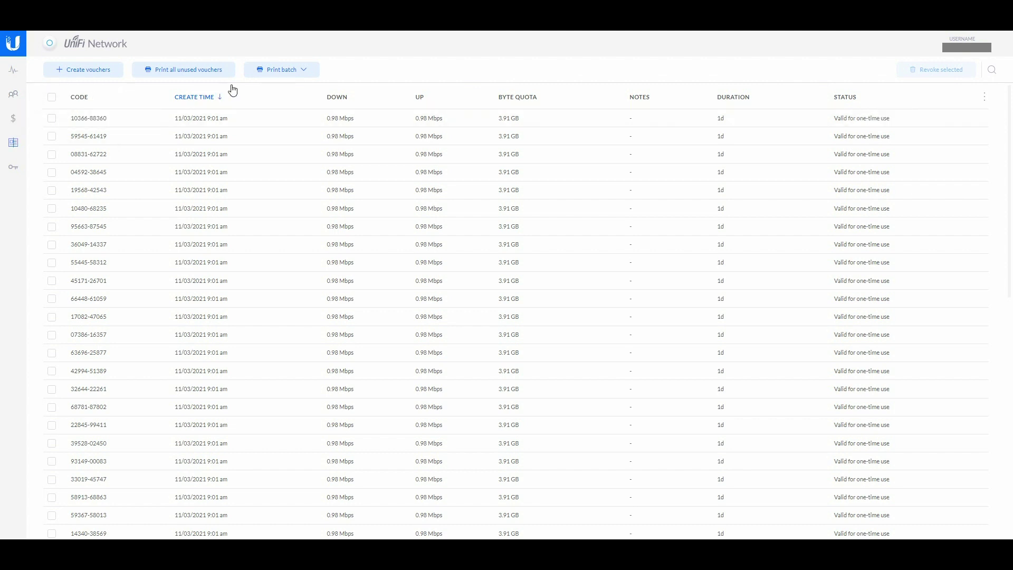
pyautogui.click(298, 74)
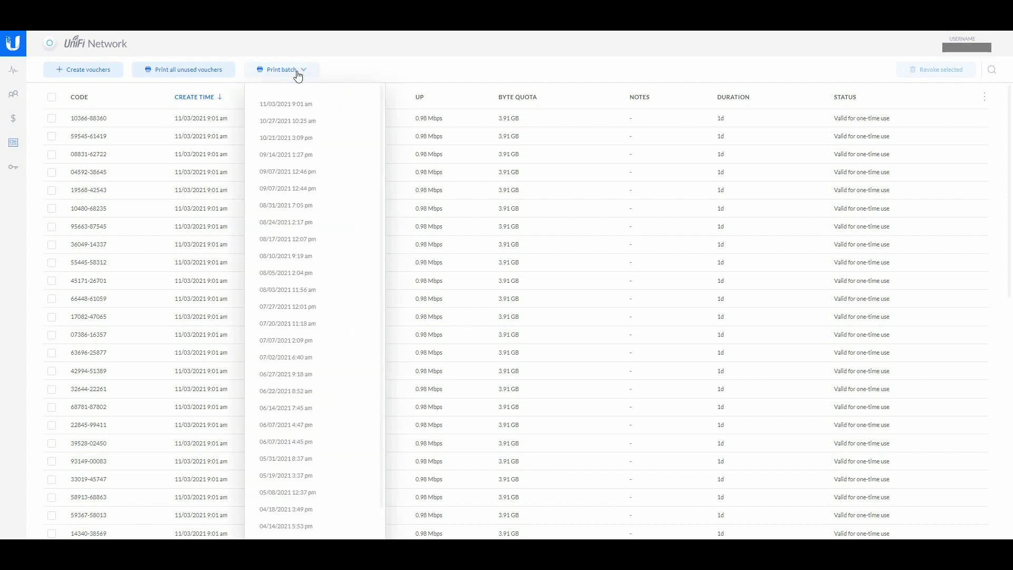
pyautogui.click(356, 68)
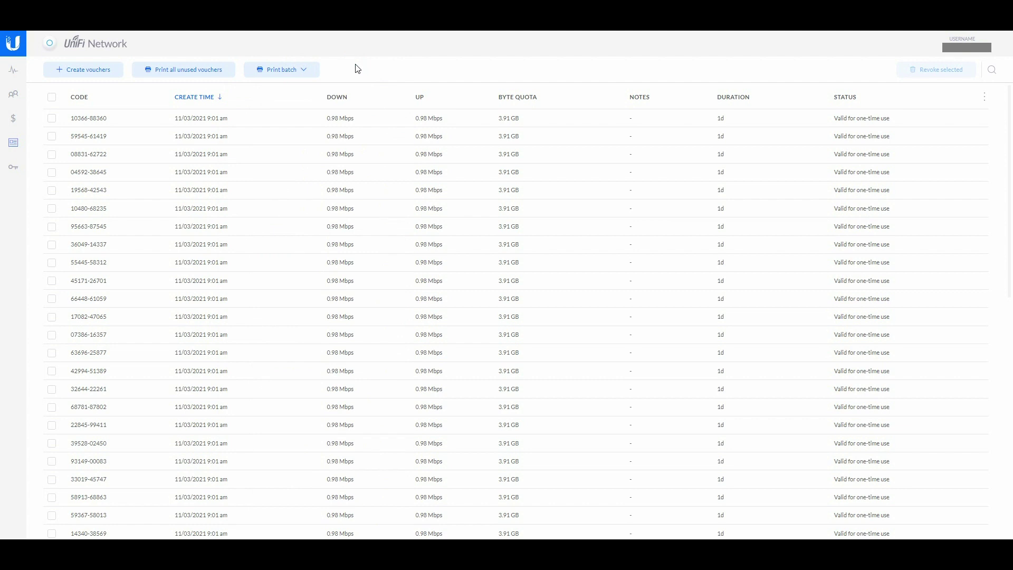
# Step: Start a new batch of 40 vouchers, keeping the one-time quota and the 24-hour expiration time
pyautogui.click(62, 73)
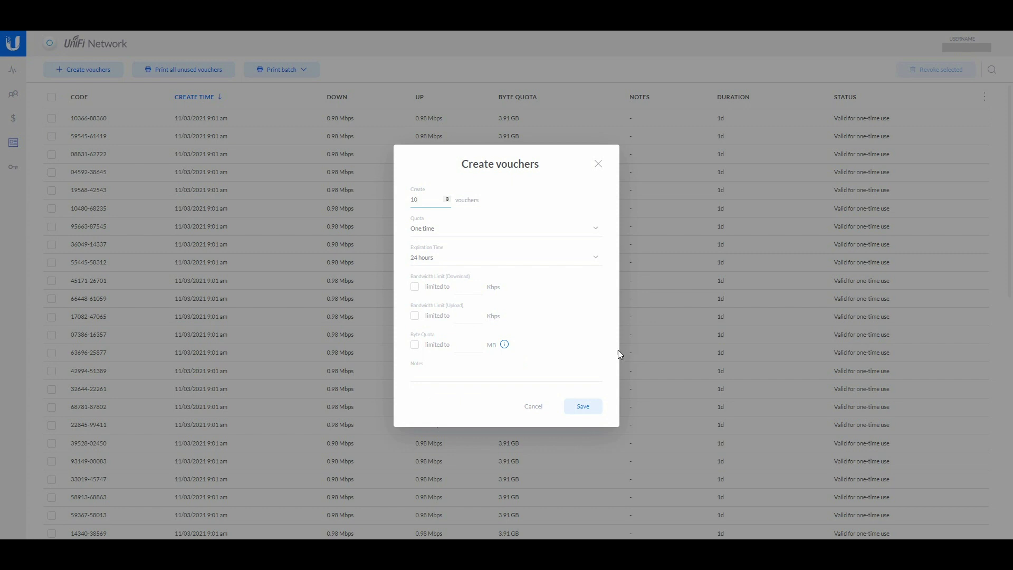
pyautogui.click(415, 200)
pyautogui.press('BackSpace')
pyautogui.write('4')
pyautogui.click(595, 228)
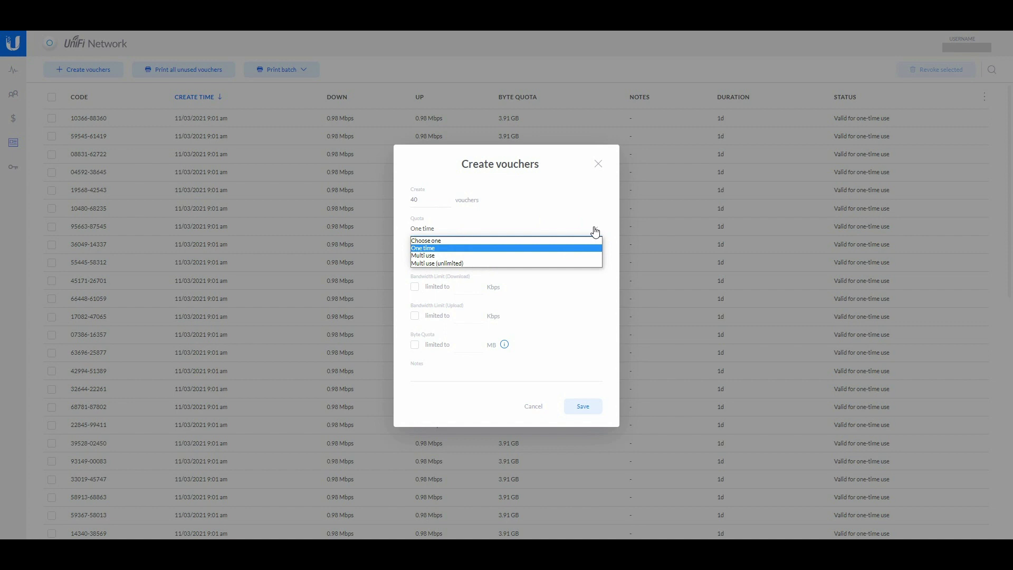
pyautogui.click(556, 189)
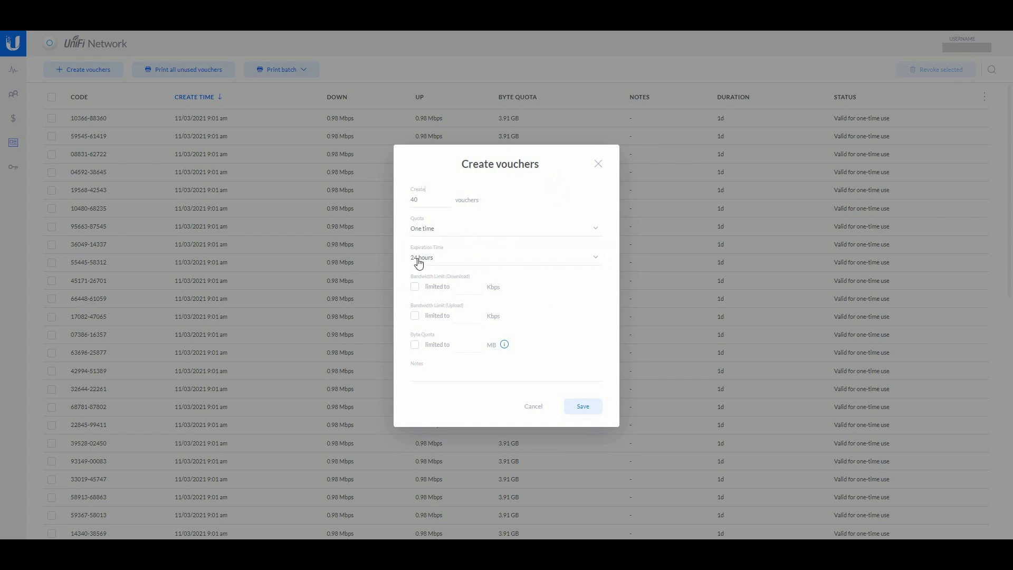
pyautogui.click(592, 261)
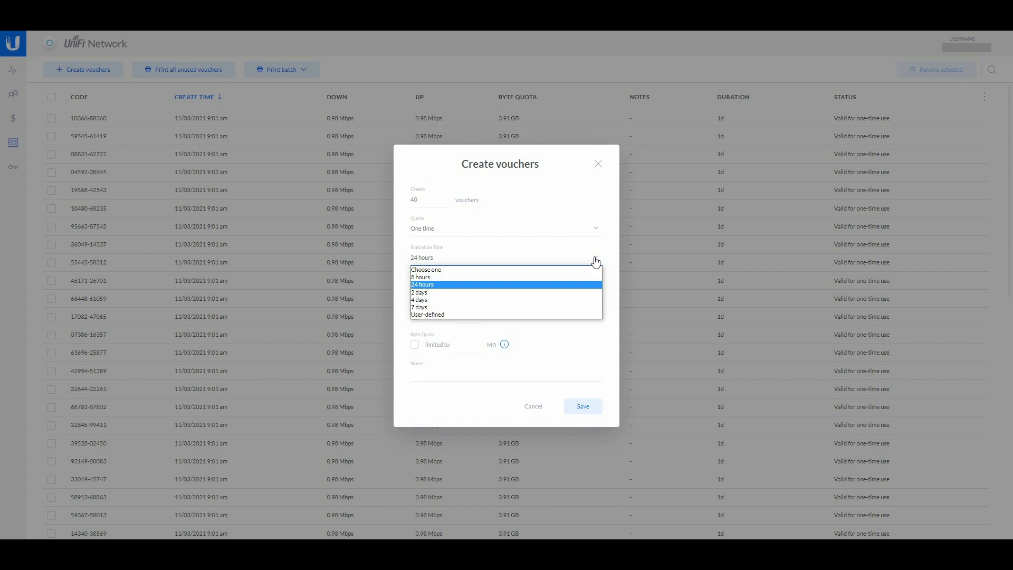
pyautogui.click(567, 250)
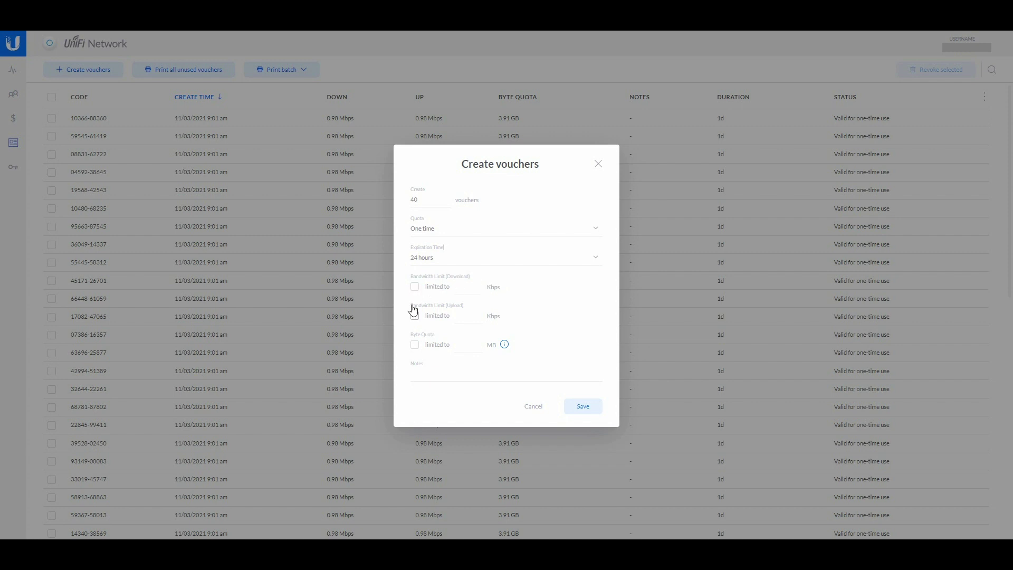
# Step: Limit both the download and upload bandwidth of the new vouchers to 1000 Kbps
pyautogui.click(415, 286)
pyautogui.click(456, 290)
pyautogui.write('1000')
pyautogui.click(415, 317)
pyautogui.click(461, 315)
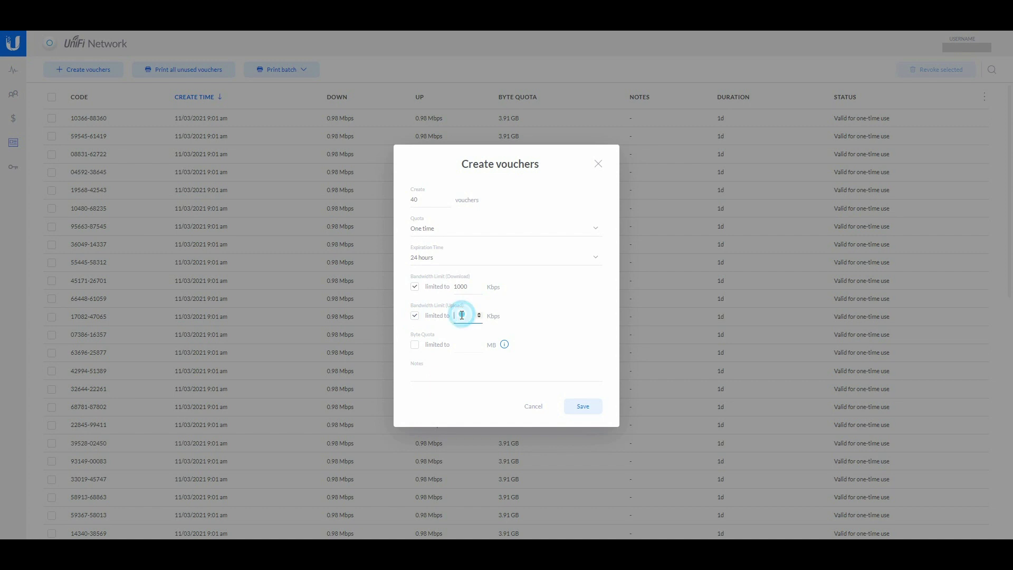
pyautogui.write('1000')
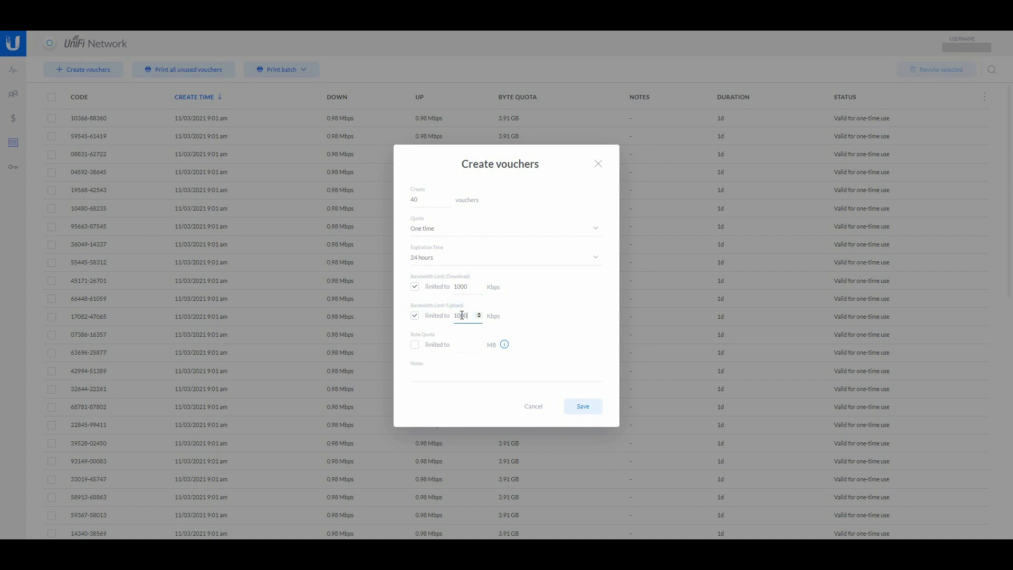
# Step: Limit the byte quota to 4000 MB and save the new vouchers without notes
pyautogui.click(415, 345)
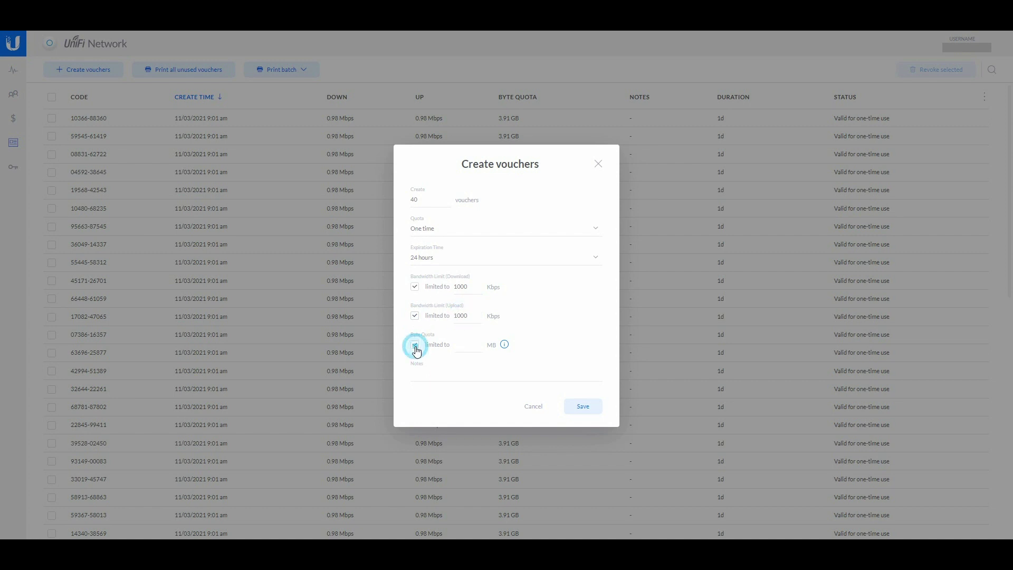
pyautogui.click(458, 348)
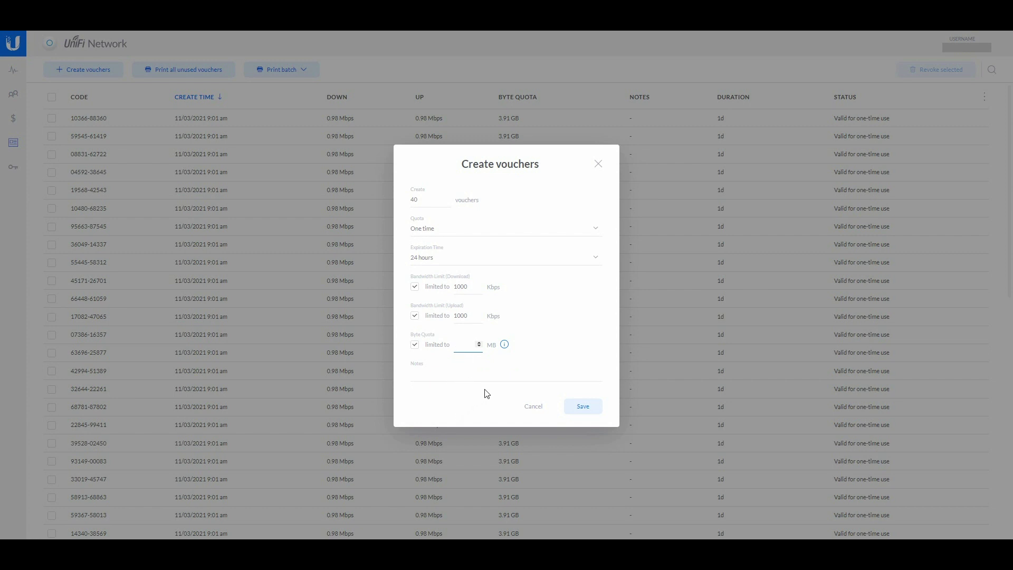
pyautogui.click(460, 345)
pyautogui.write('3')
pyautogui.write('4000')
pyautogui.click(532, 369)
pyautogui.click(581, 407)
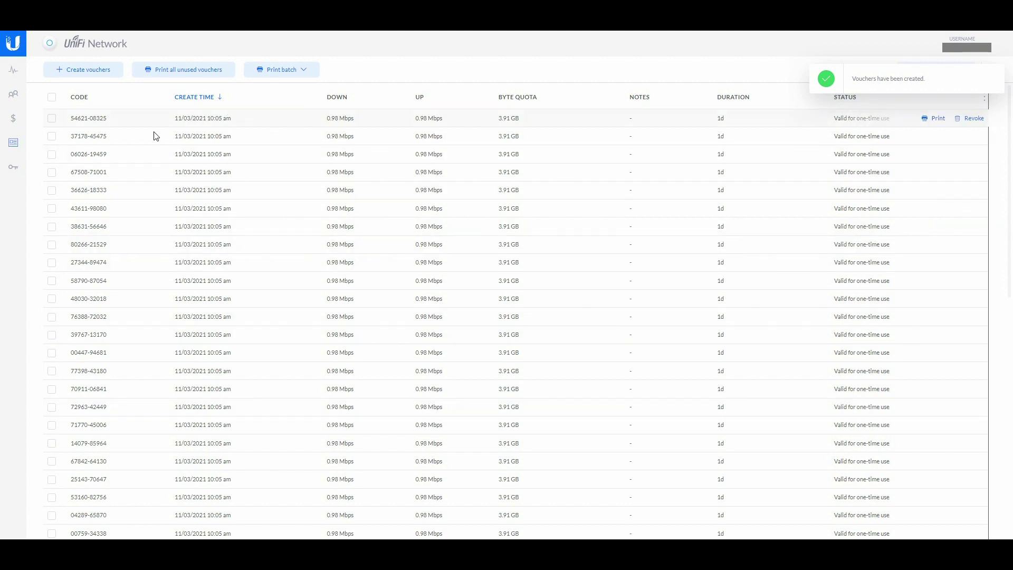
# Step: Print the 11/03/2021 10:05 am voucher batch on the EPSON L360 Series and return to the voucher list
pyautogui.click(300, 75)
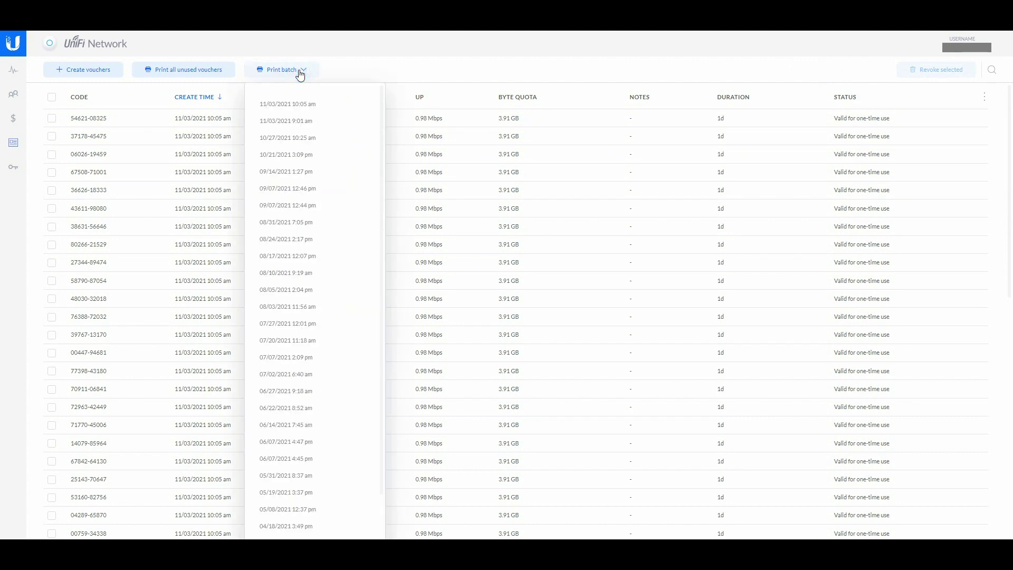
pyautogui.click(282, 107)
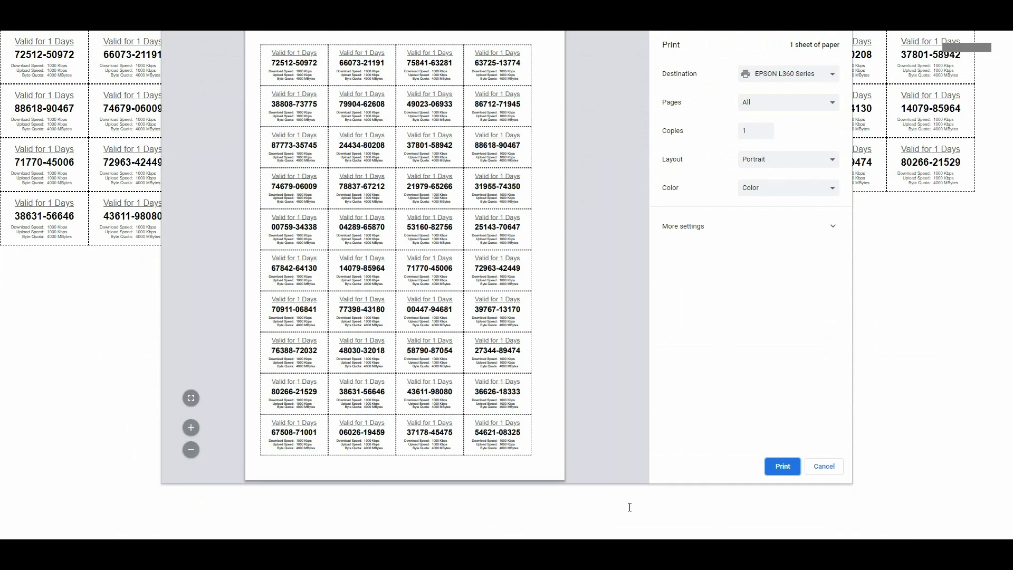
pyautogui.click(781, 466)
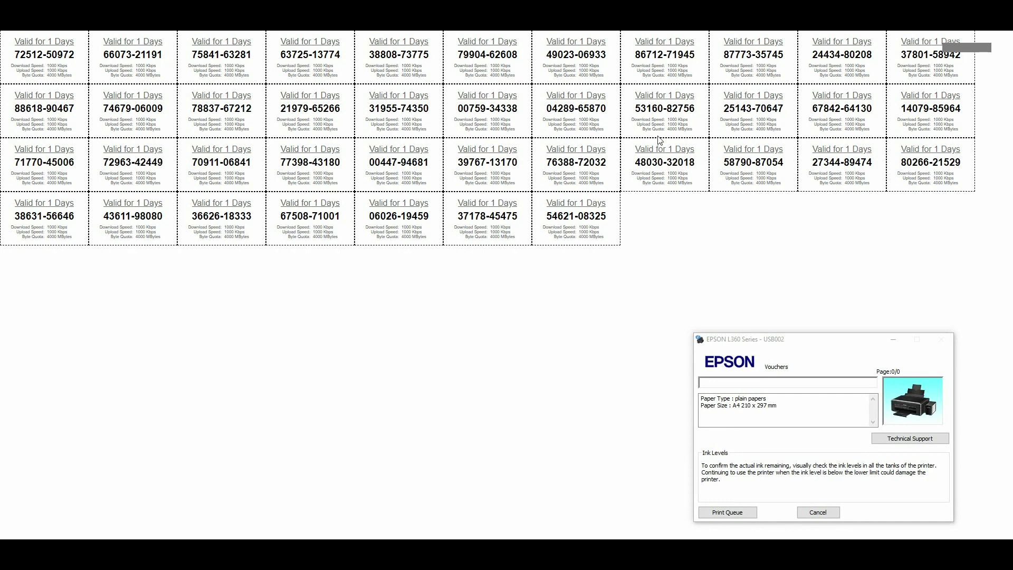
pyautogui.click(9, 39)
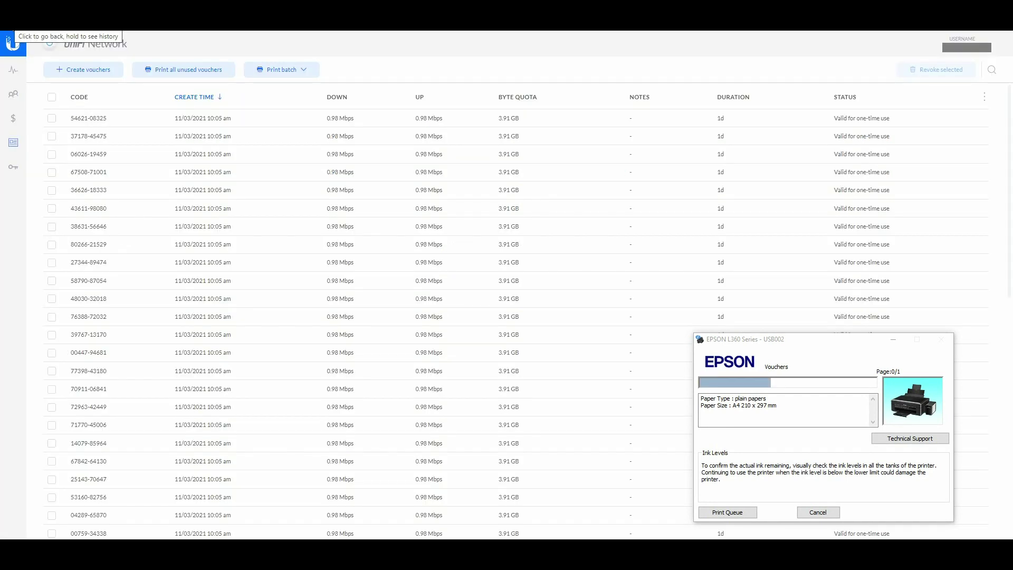